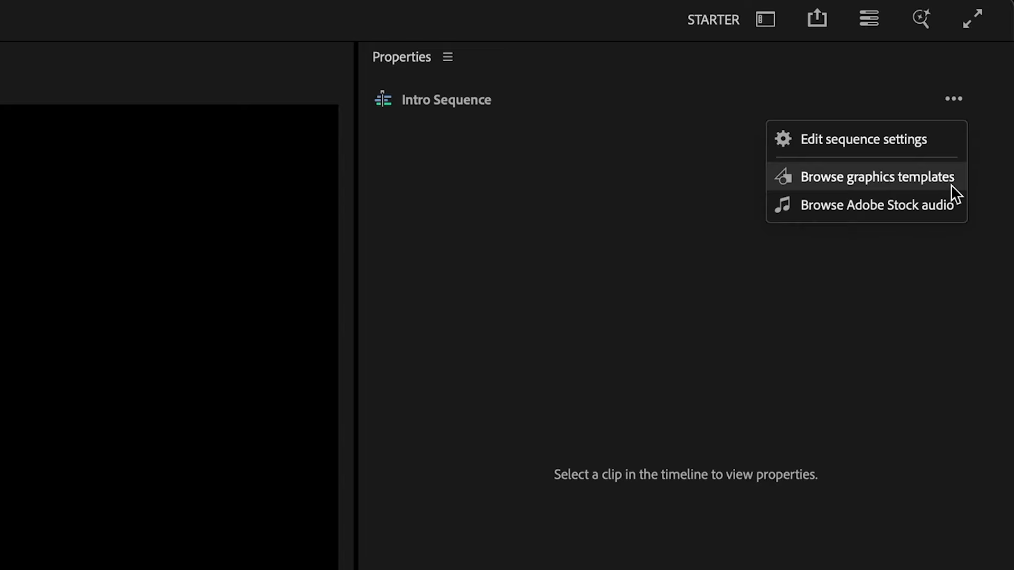
Step: Browse the graphics templates on Adobe Stock, filter to free ones and search for "promo"
click(950, 184)
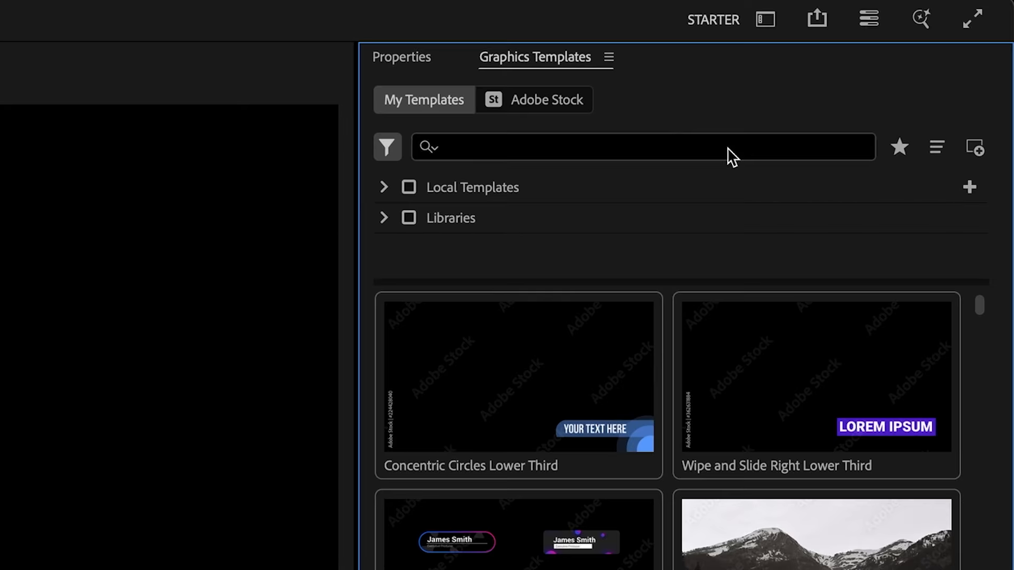
click(562, 104)
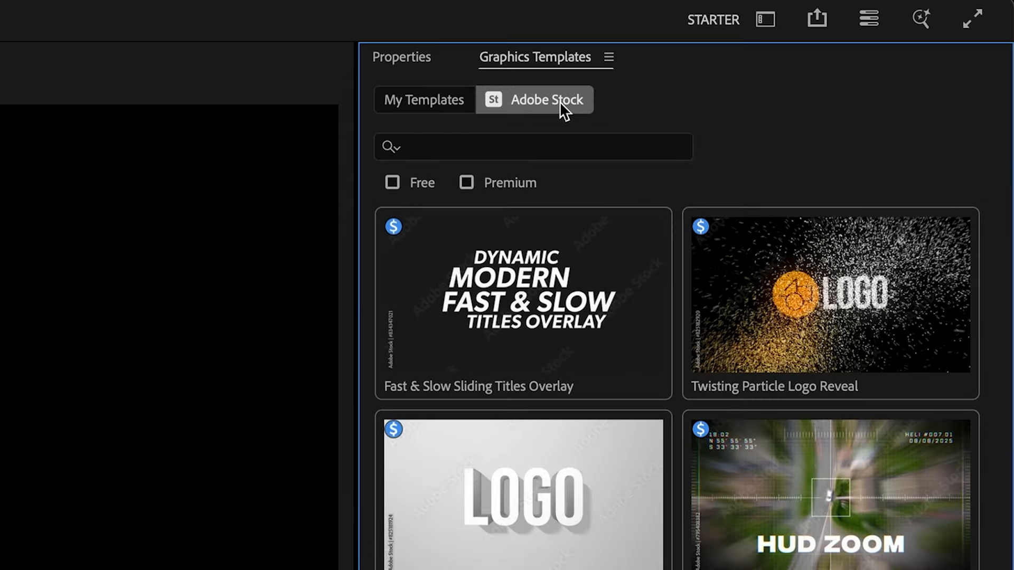
click(392, 183)
click(448, 147)
text(pr)
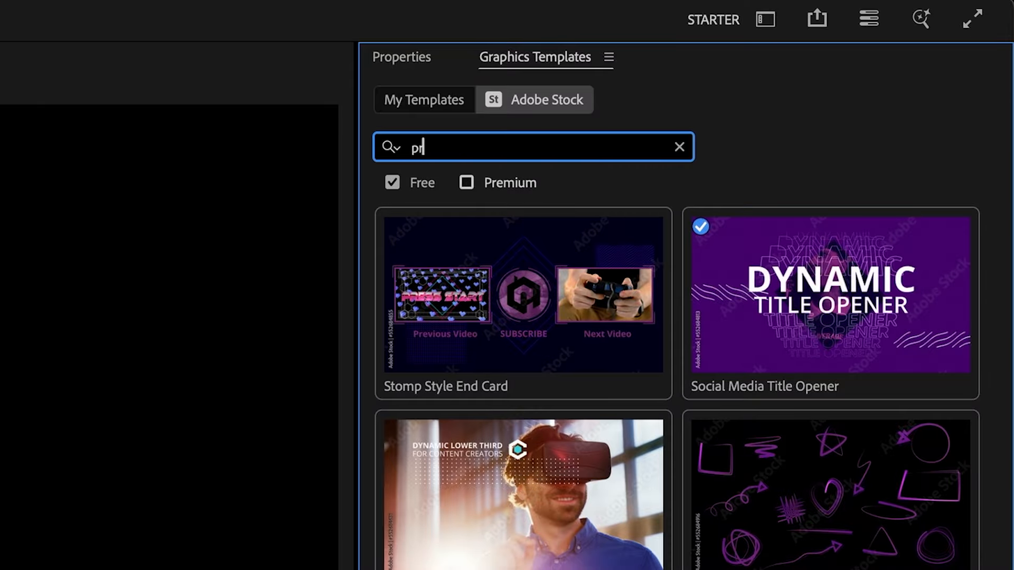
text(omo)
key(Return)
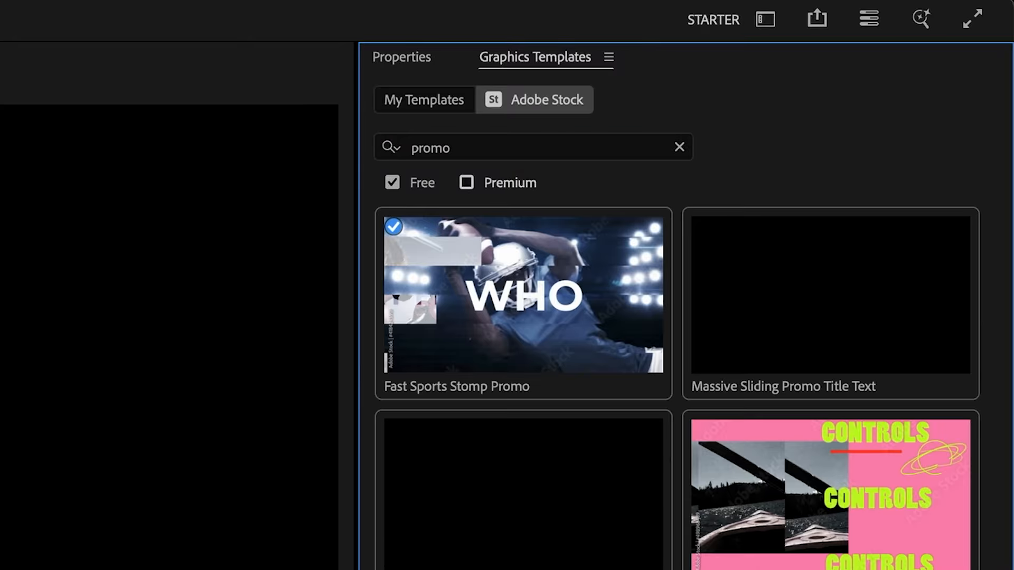
Step: Place the Fast Sports Stomp Promo template at the start of track V1, keeping the existing sequence settings
mouse_move(417, 338)
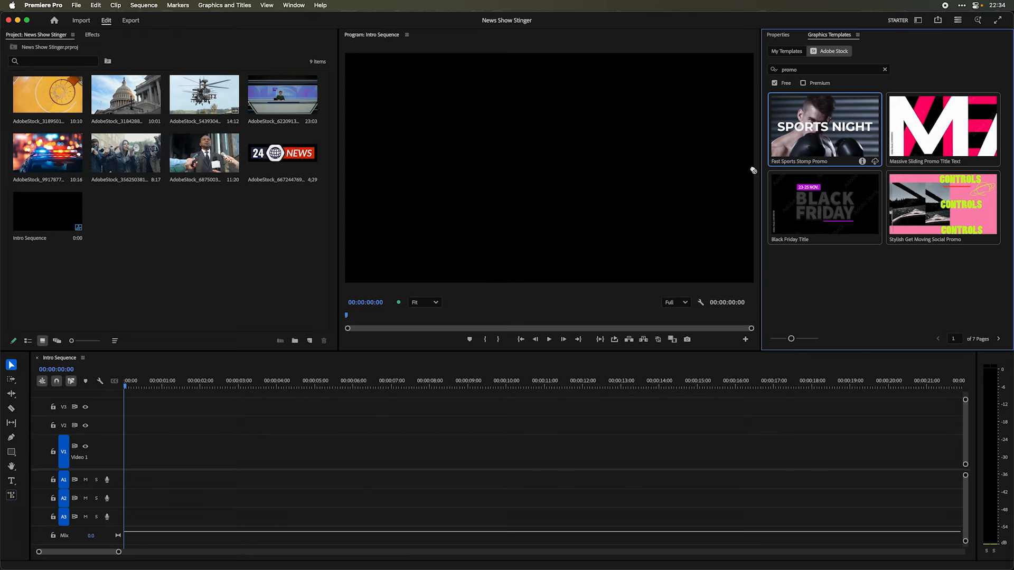
drag(501, 313, 126, 453)
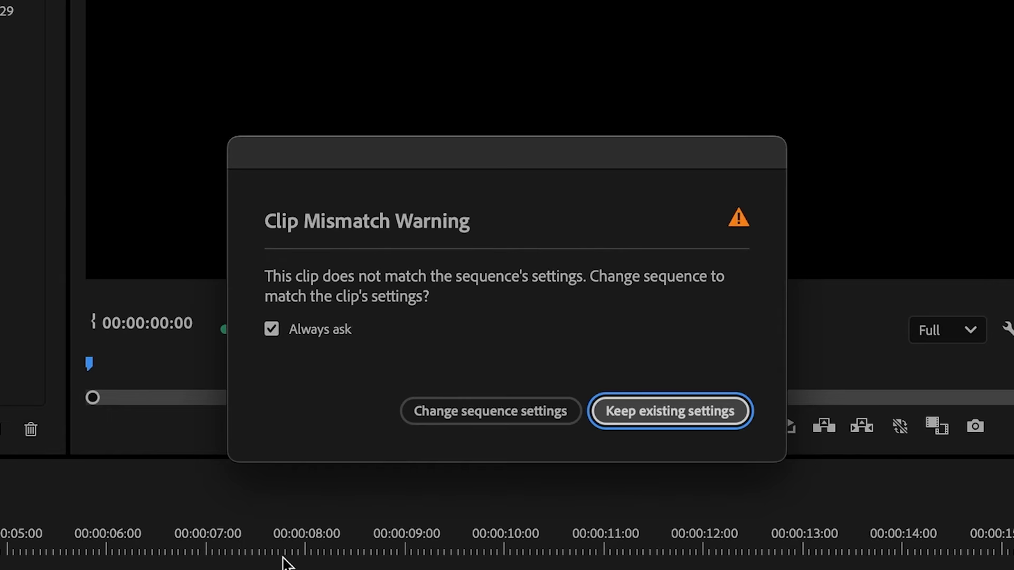
click(638, 415)
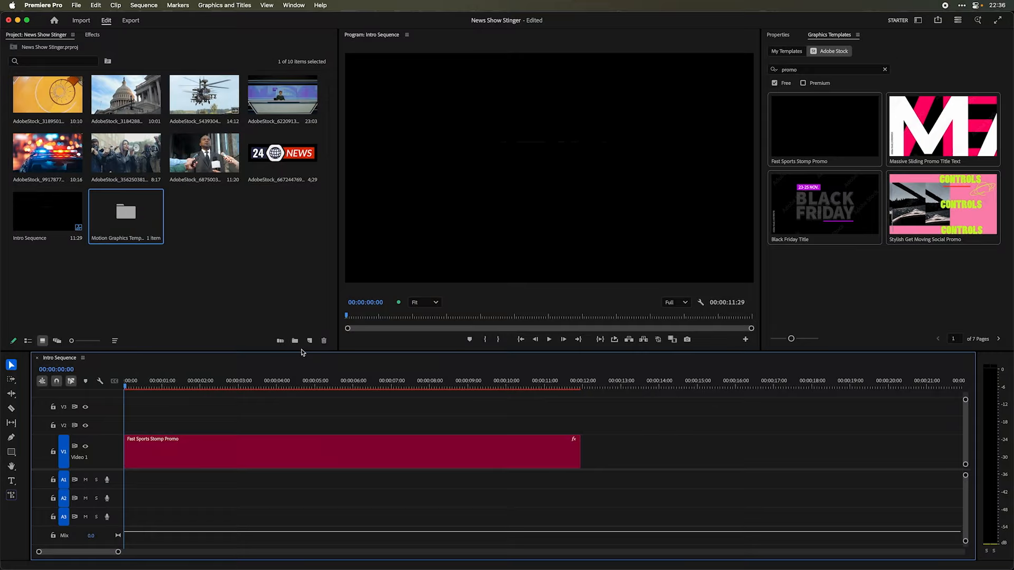
Step: Select the promo clip and examine its global, media group and logo group controls in its properties
click(348, 448)
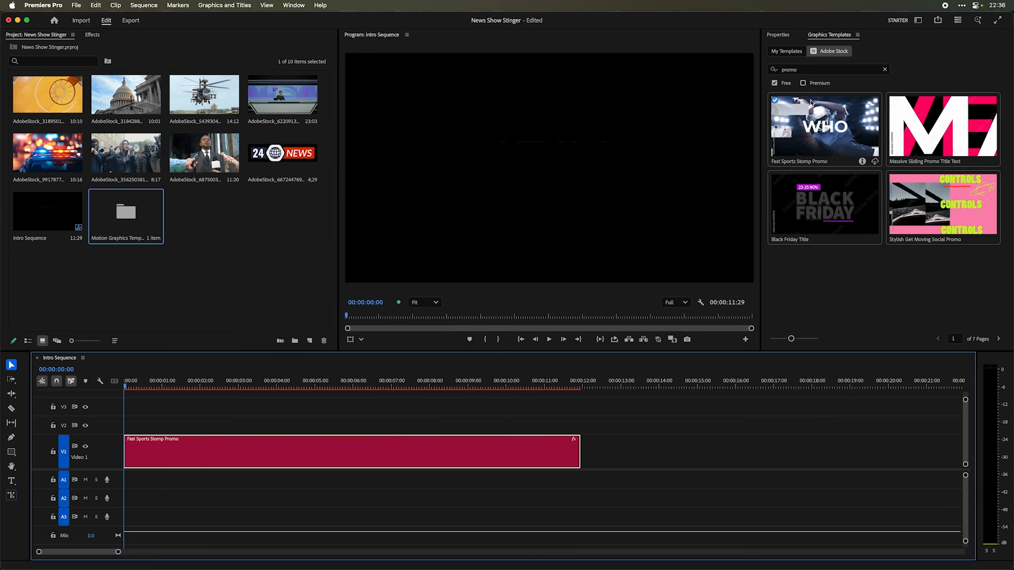
click(778, 35)
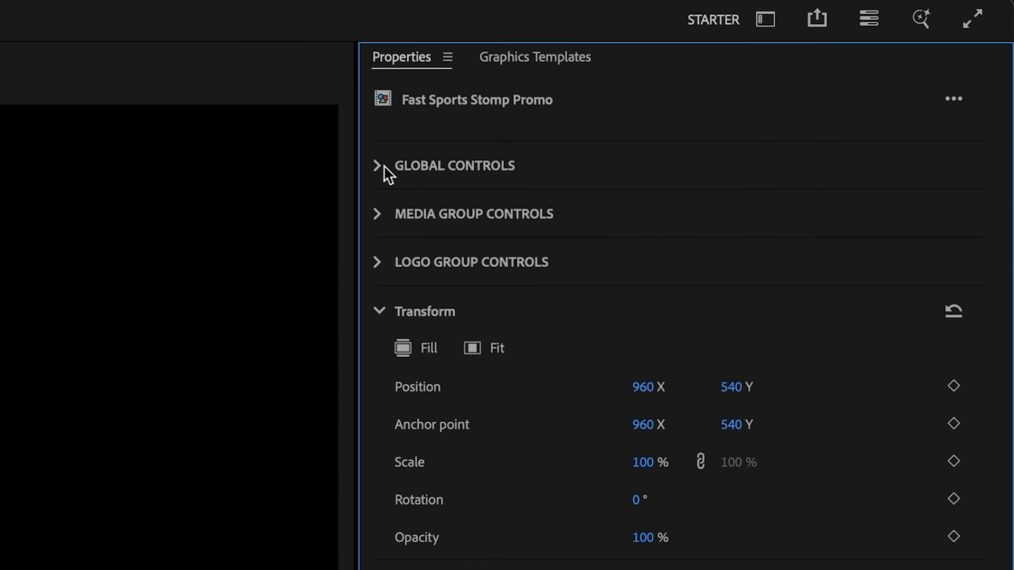
click(378, 165)
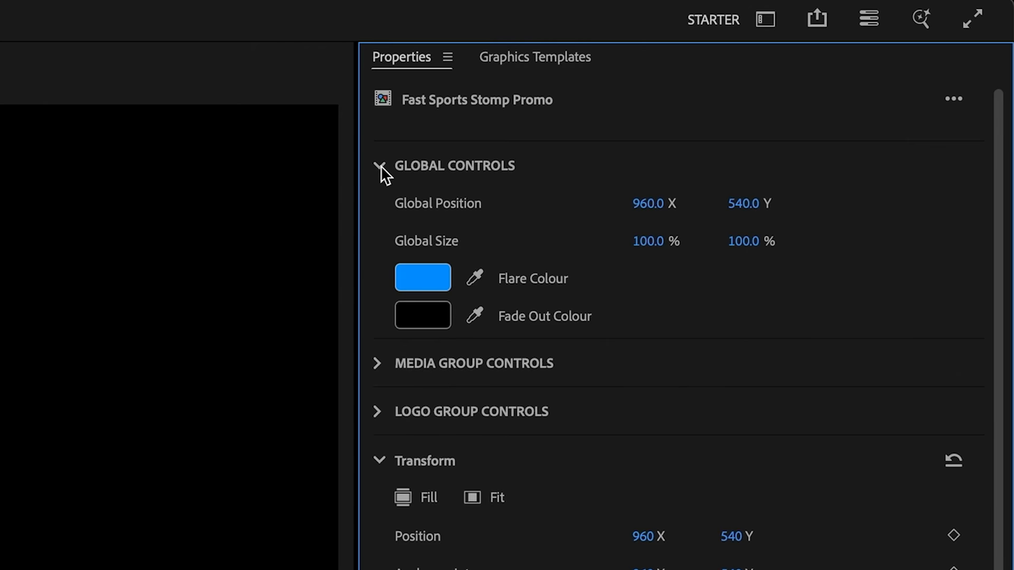
click(379, 166)
click(379, 211)
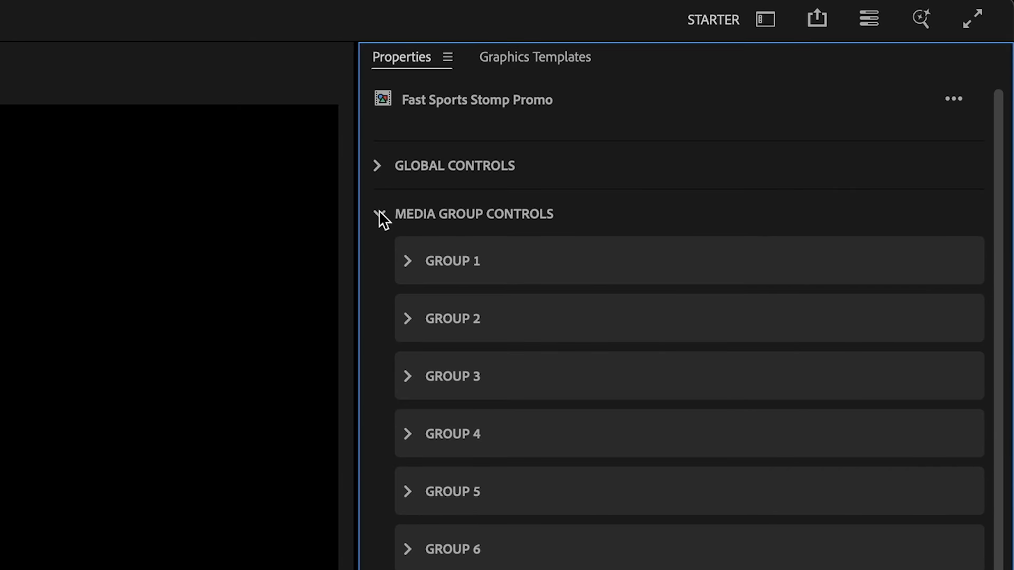
click(408, 261)
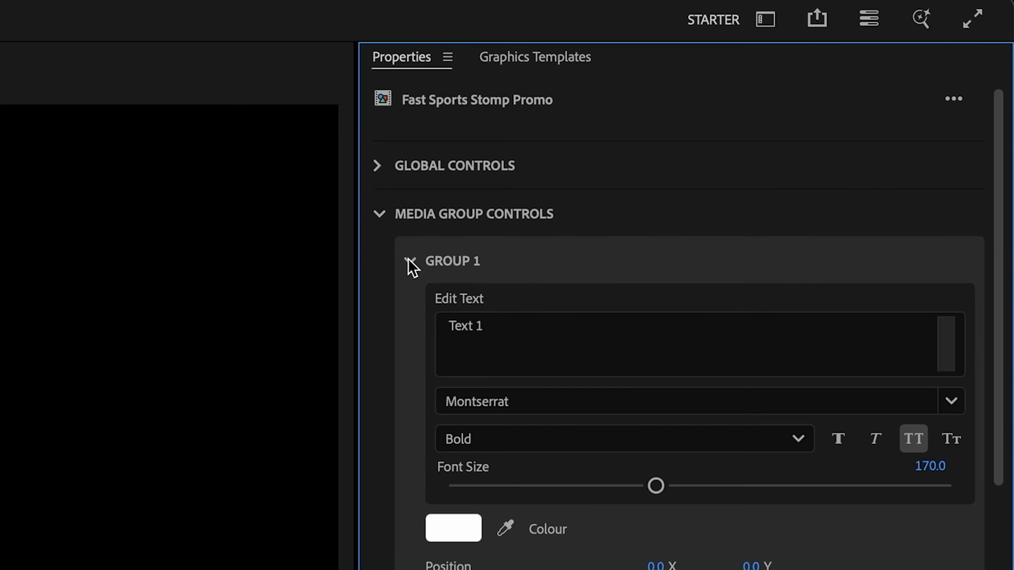
click(382, 207)
click(378, 260)
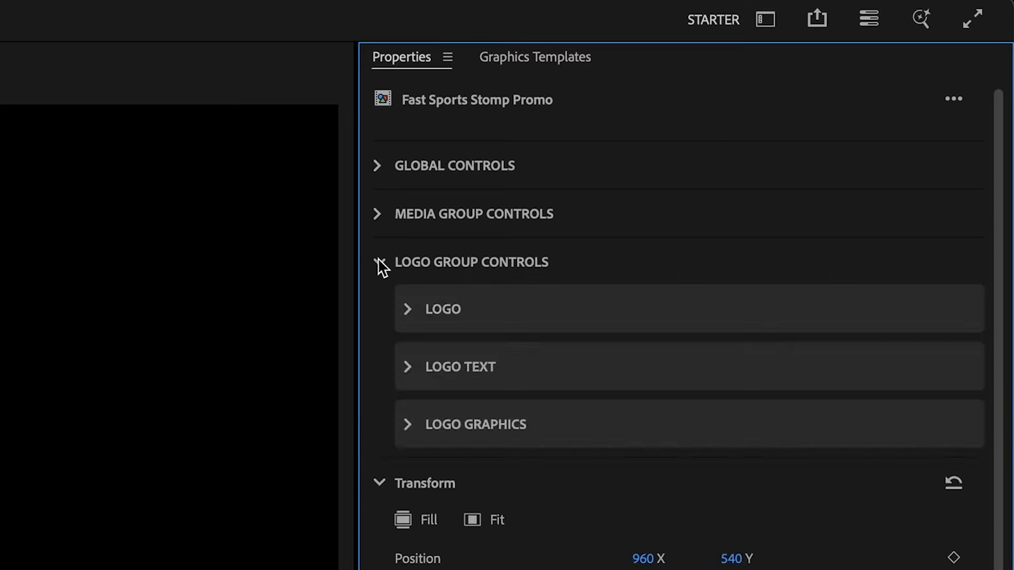
click(408, 310)
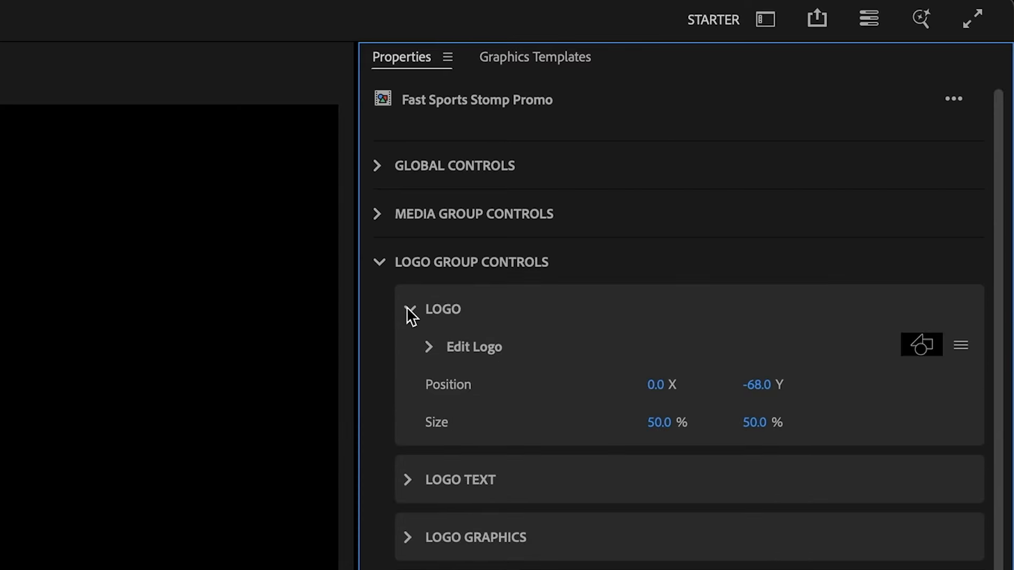
click(408, 310)
click(407, 367)
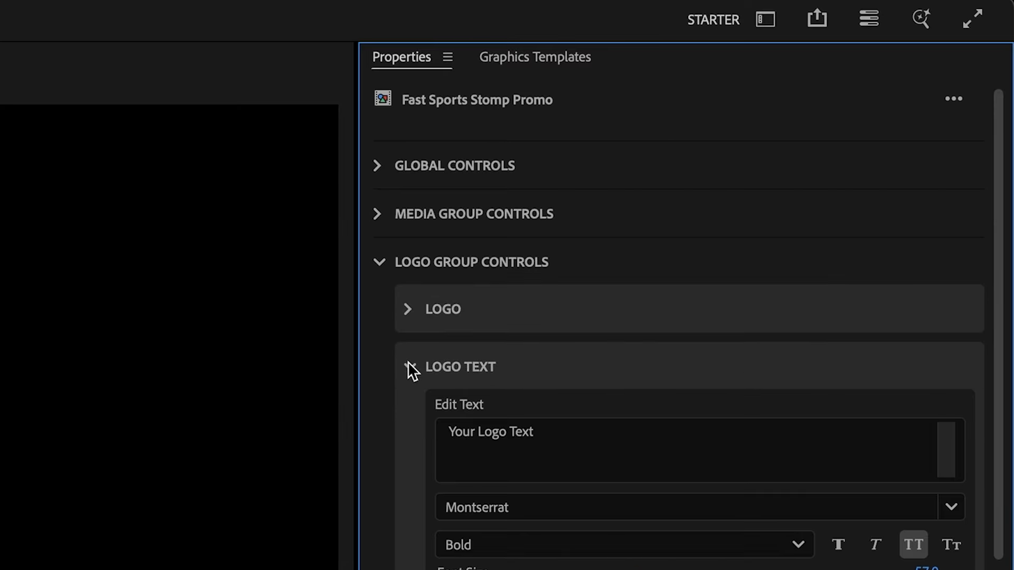
click(409, 368)
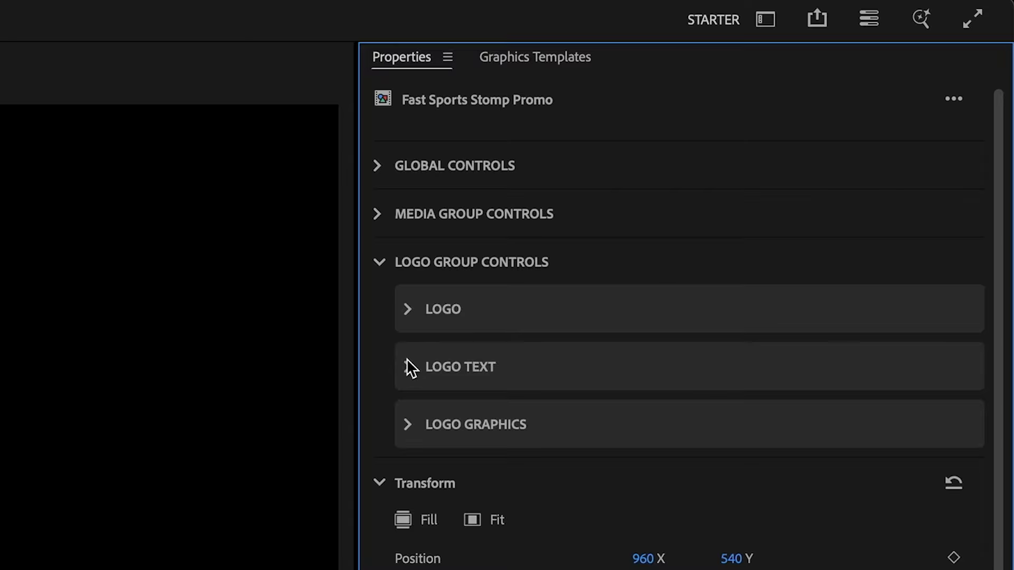
click(380, 262)
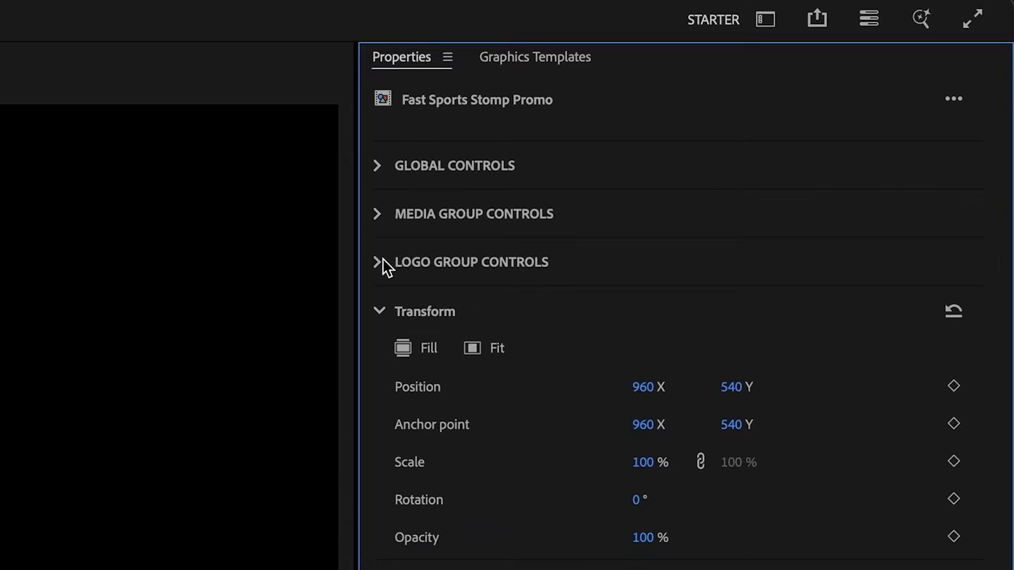
Step: Set the Group 1 text to "hard-hitting" and fill its media slot with the Capitol building clip
click(378, 213)
click(409, 261)
click(523, 351)
text(hard-hitting)
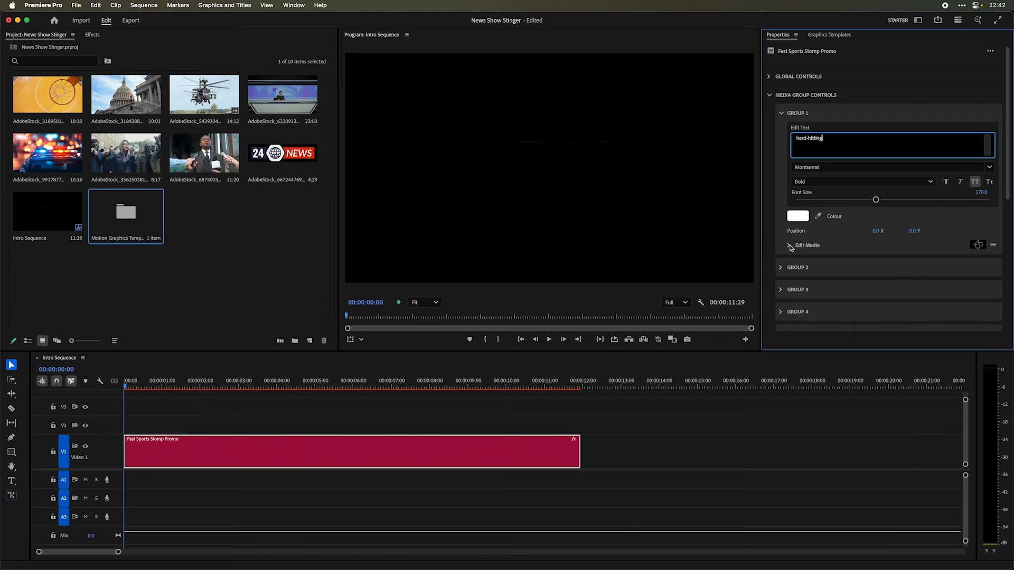
scroll(791, 251, down, 3)
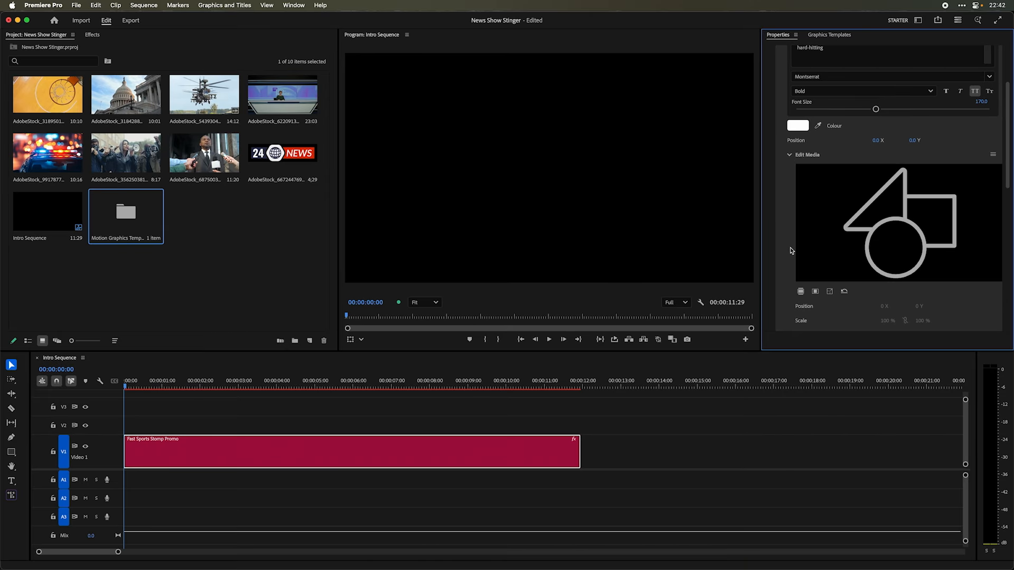
click(125, 97)
drag(698, 378, 894, 261)
Step: Set the Group 2 text to "action-packed" and fill its media slot with a clip from the project
click(781, 136)
double_click(827, 172)
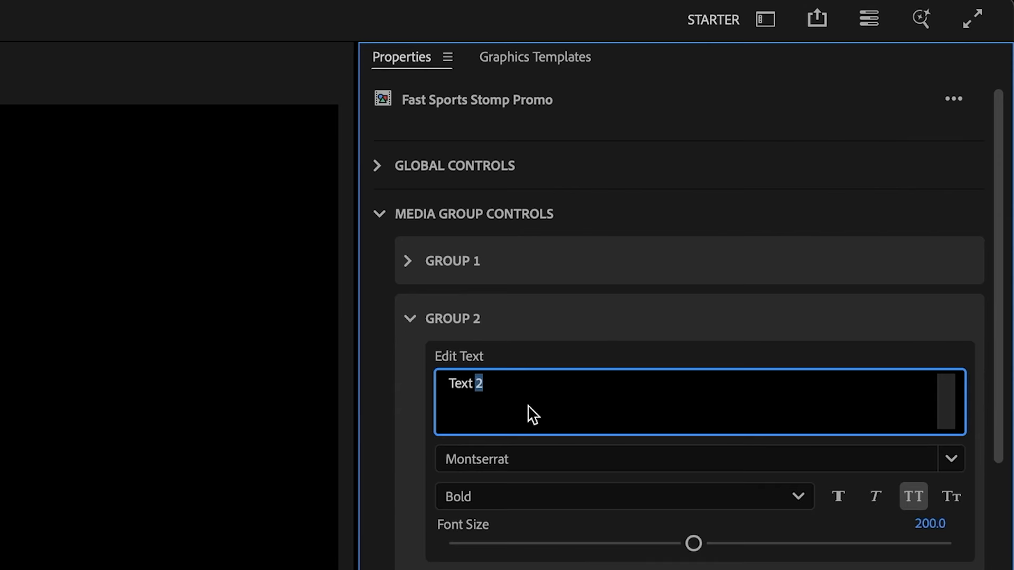
key(ctrl+a)
text(action-packed)
scroll(411, 531, down, 3)
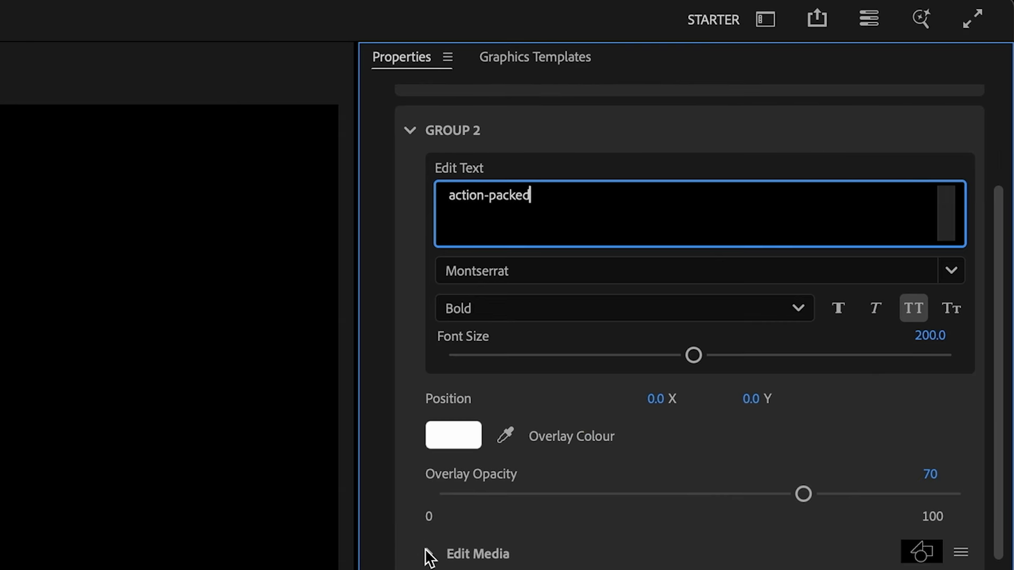
click(431, 554)
drag(430, 256, 590, 434)
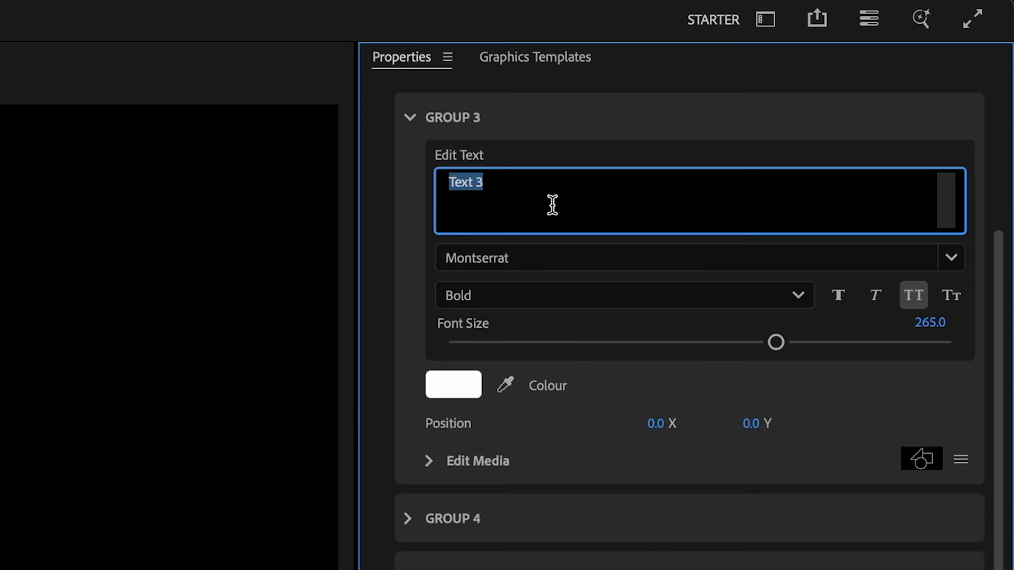
Step: Set the Group 3 text to "solid" and expand its media settings
text(solid)
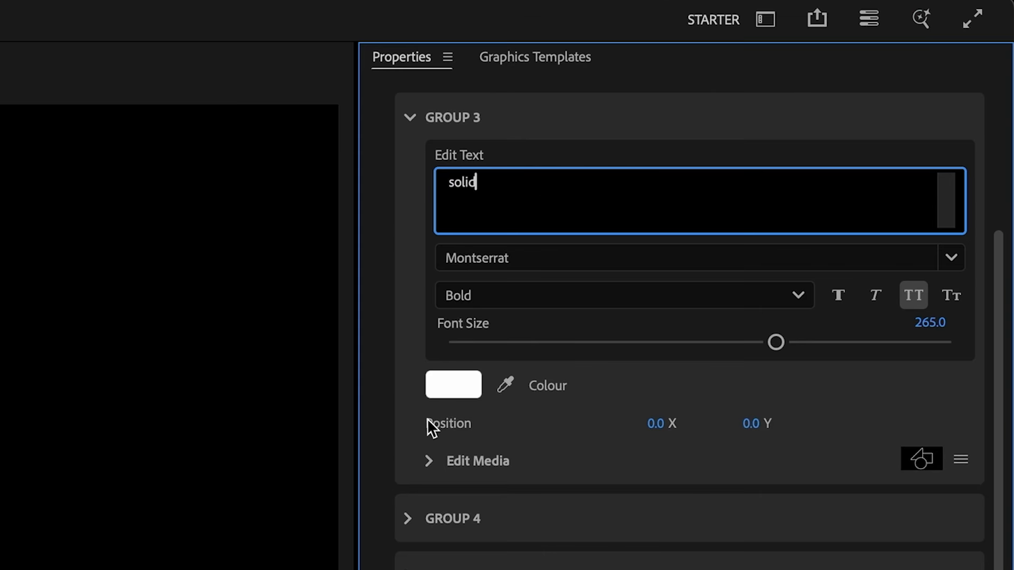
click(428, 460)
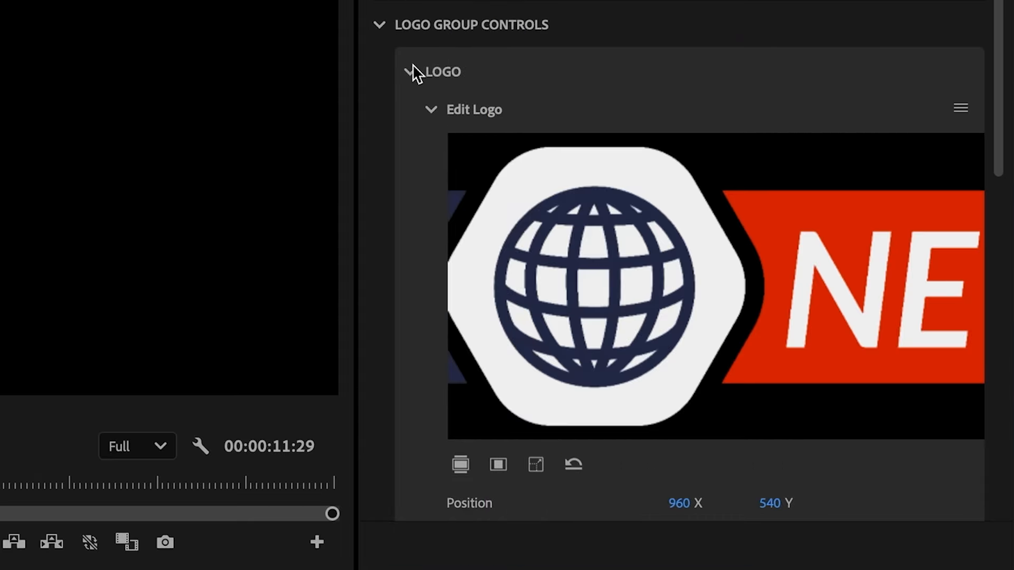
Step: Set the logo text in the logo group controls to "your trusted news source"
click(410, 72)
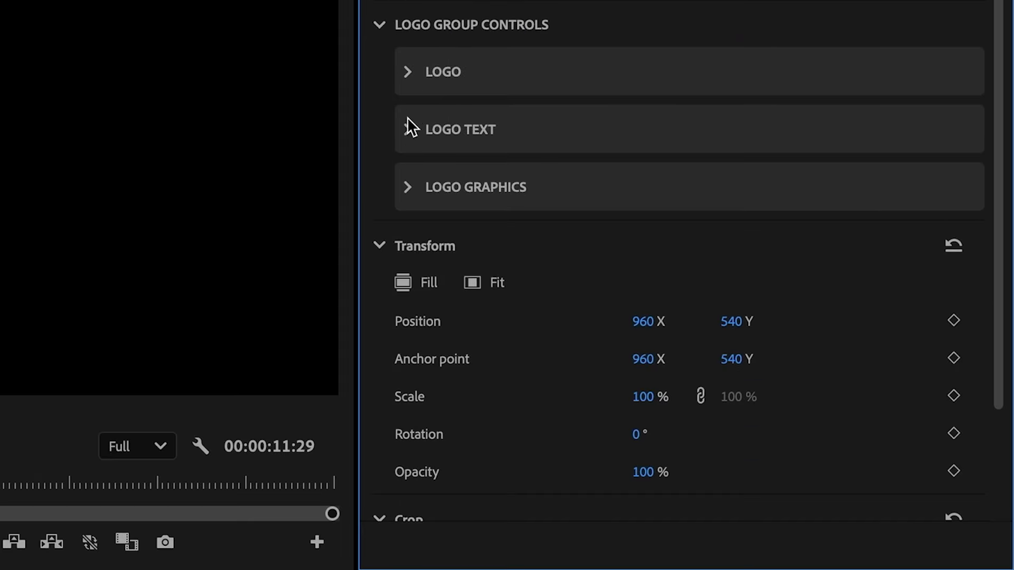
click(411, 129)
click(545, 226)
text(your trusted news so)
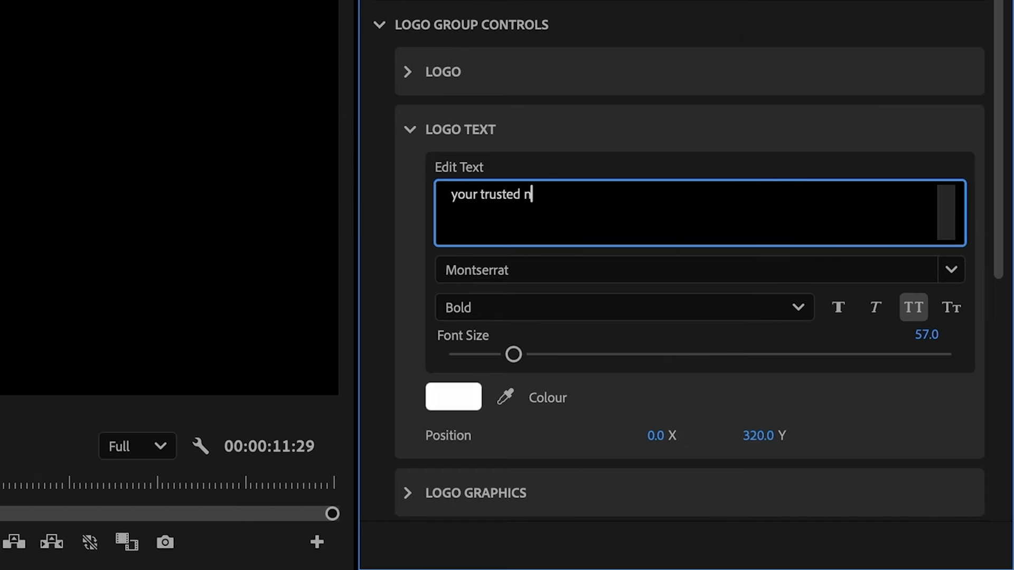
text(urce)
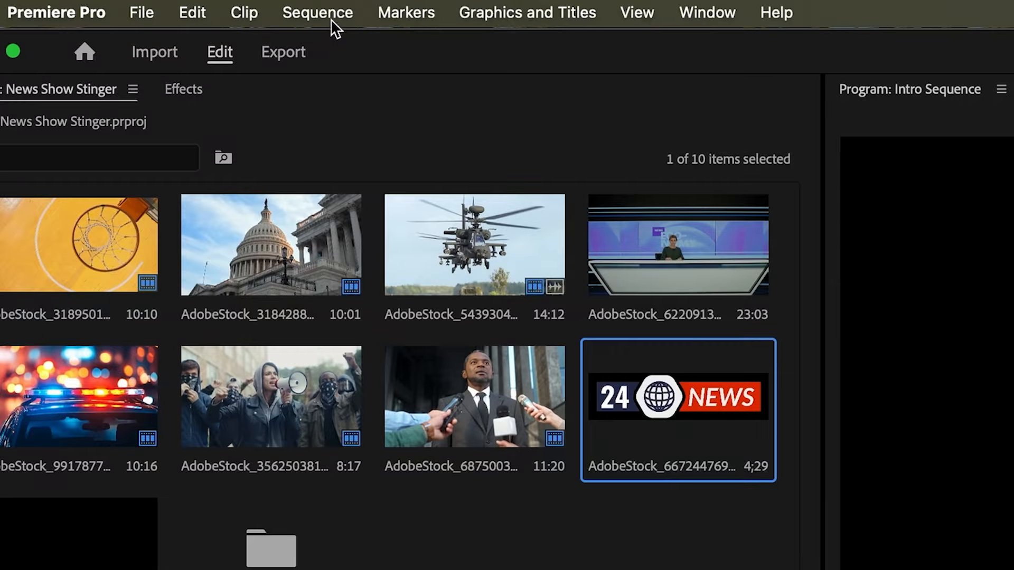
Step: Render the intro sequence from In to Out
click(324, 14)
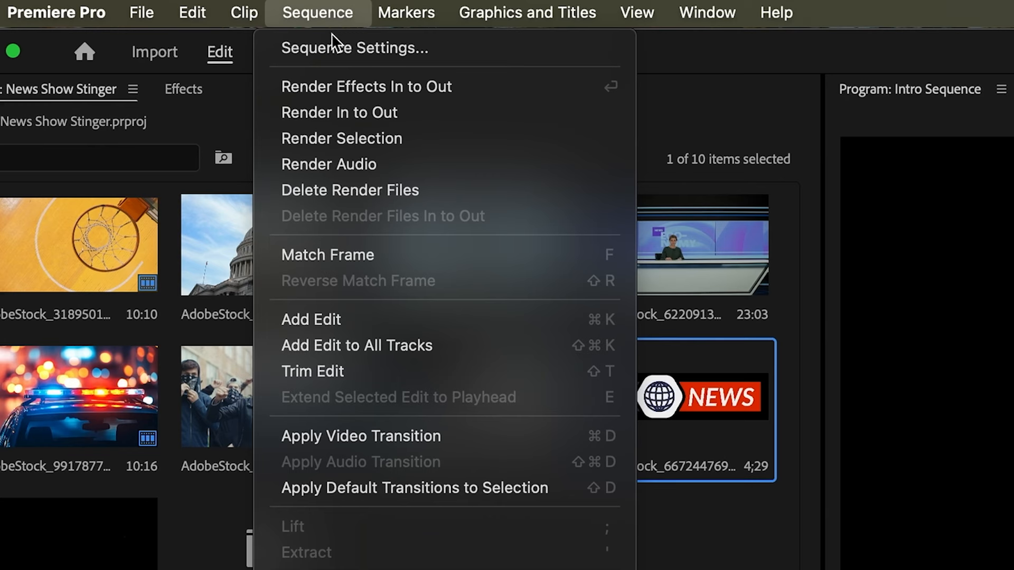
click(417, 112)
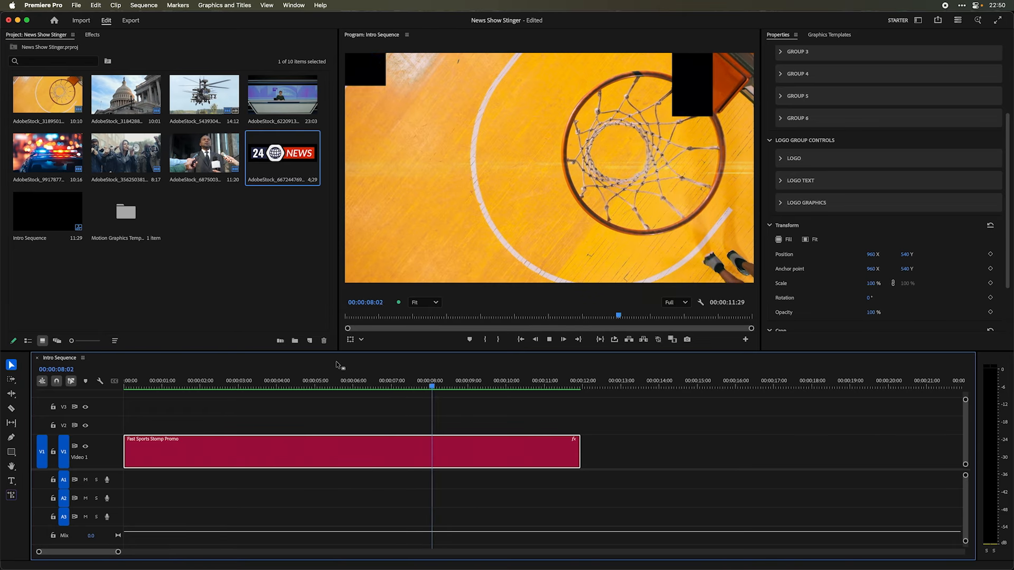
Step: Move the playhead to 00:00:05:22 and reduce the font size of the Group 5 "reporting" text to 190.1
click(342, 368)
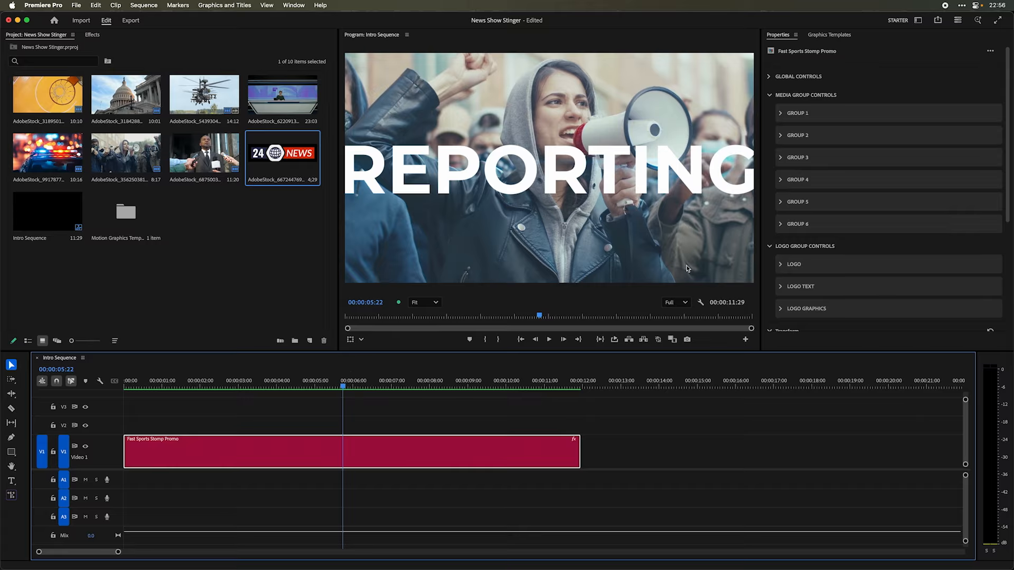
click(780, 202)
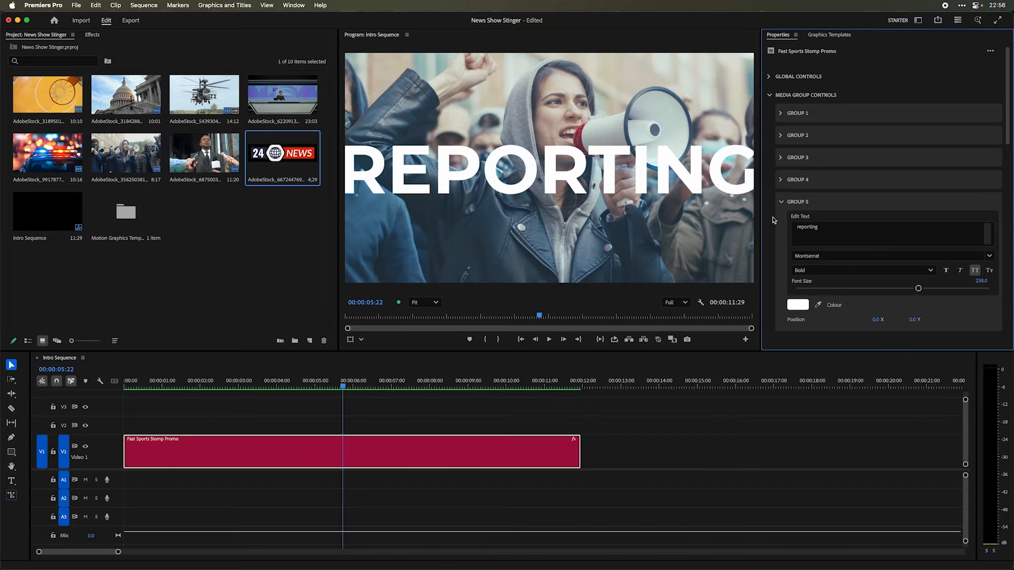
scroll(771, 228, down, 5)
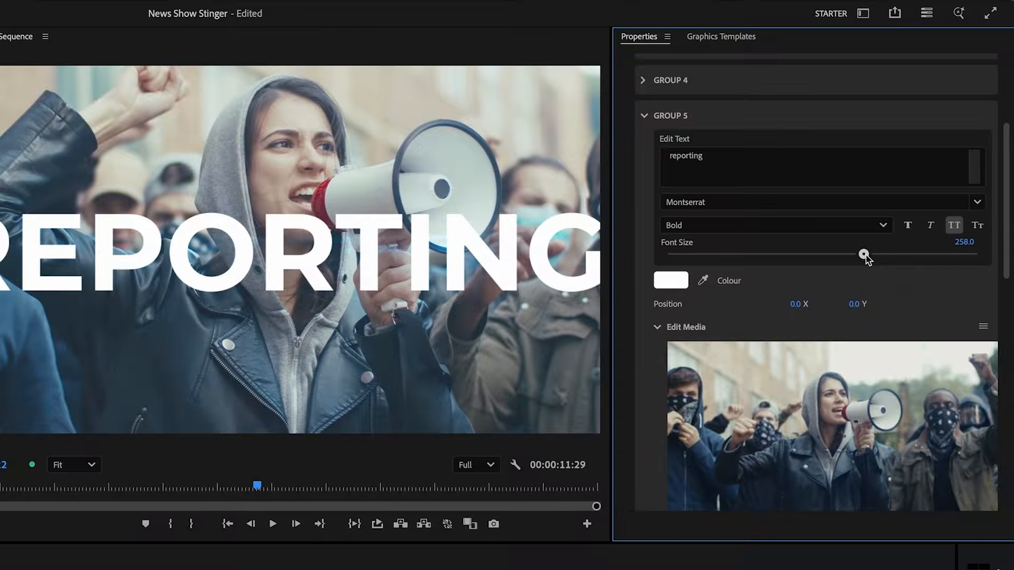
drag(917, 172, 890, 171)
drag(816, 255, 811, 255)
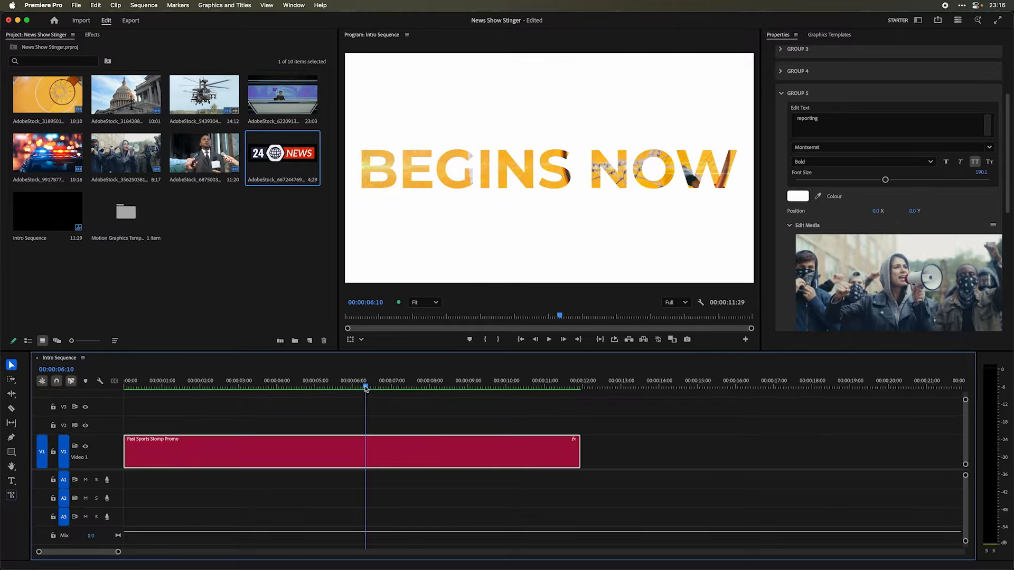
Step: Move the playhead to 00:00:07:05 and open the Group 6 media in its own timeline for editing
drag(366, 389, 398, 384)
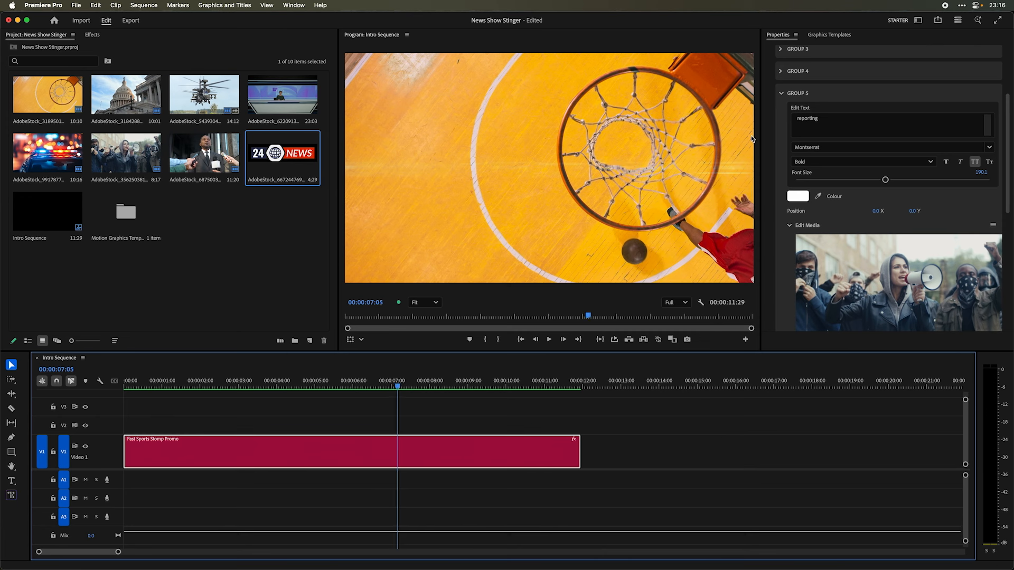
click(781, 95)
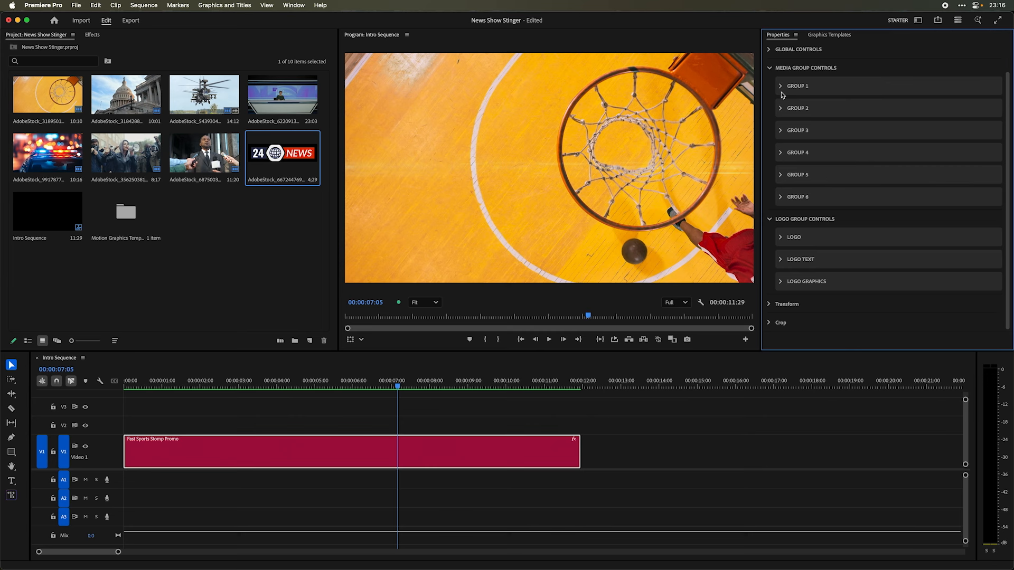
click(782, 197)
scroll(783, 237, down, 5)
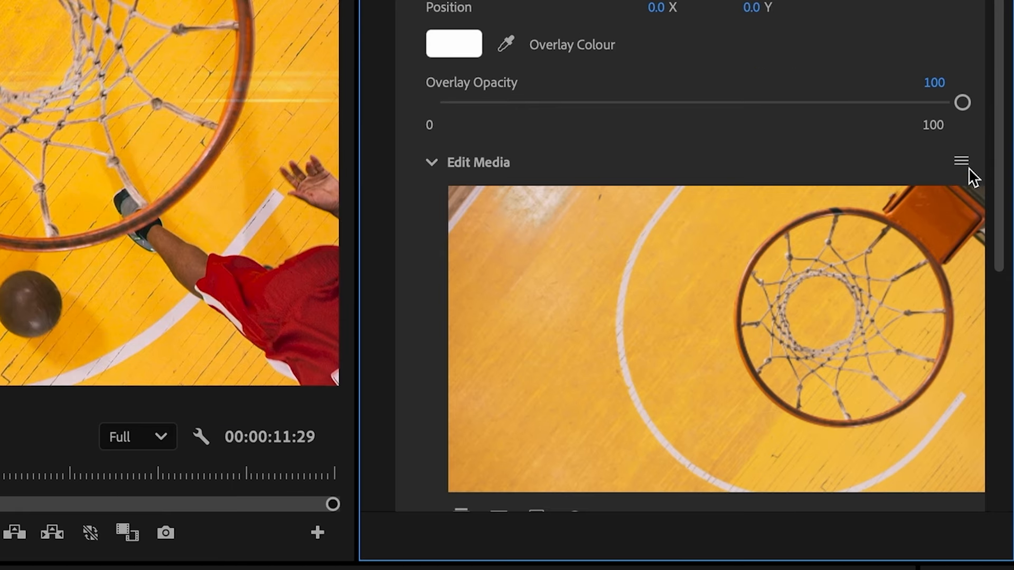
click(961, 161)
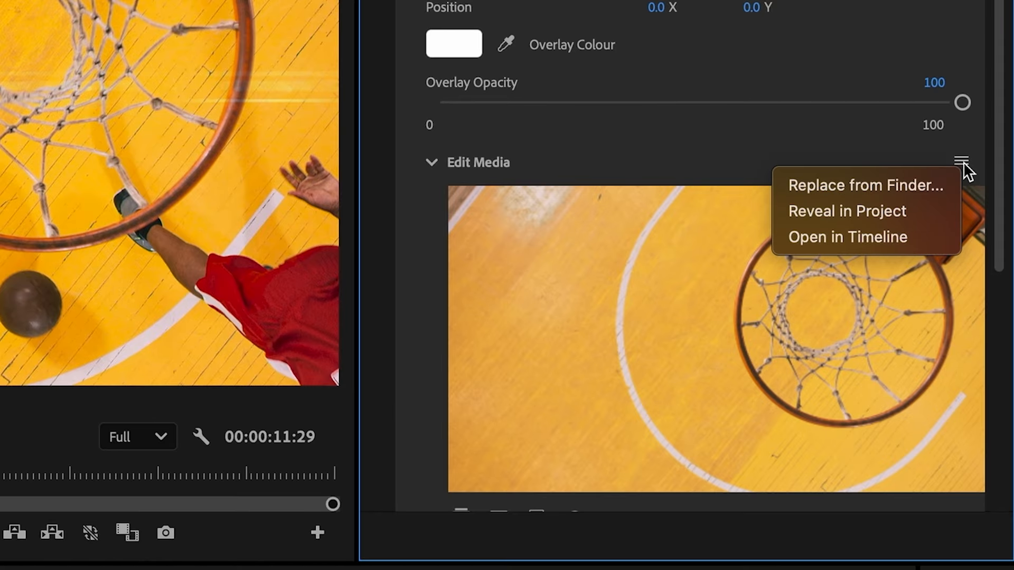
click(939, 236)
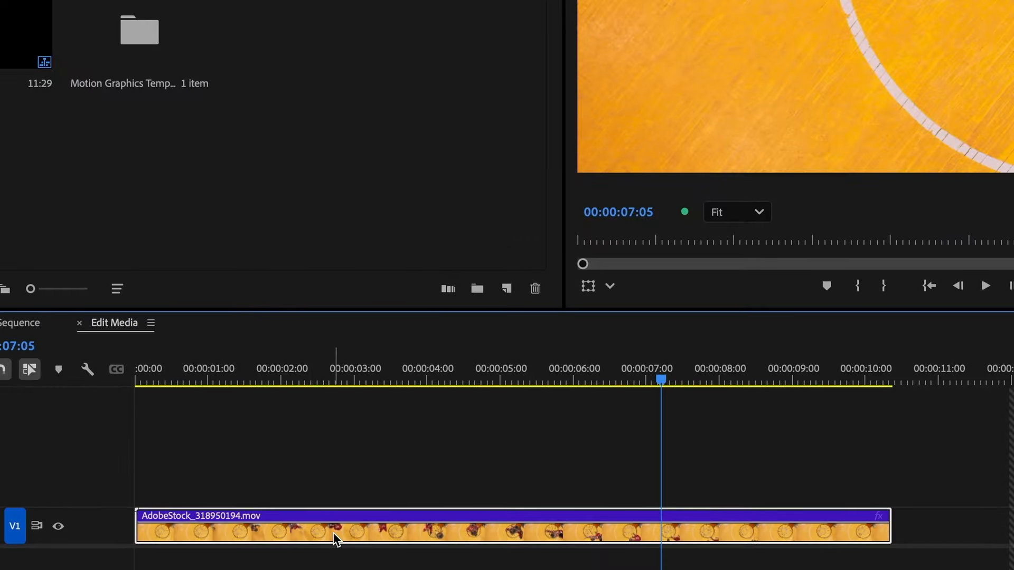
Step: Shift the timing of the basketball clip AdobeStock_318950194.mov in the media timeline, and render the intro sequence from In to Out
drag(177, 522, 245, 521)
drag(463, 531, 636, 539)
drag(636, 538, 636, 538)
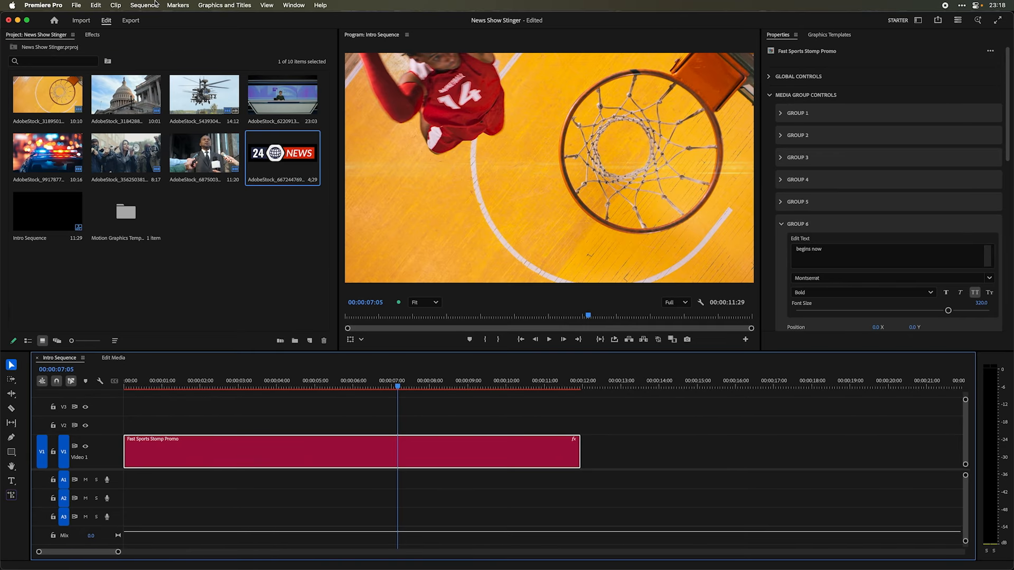
click(153, 4)
click(196, 44)
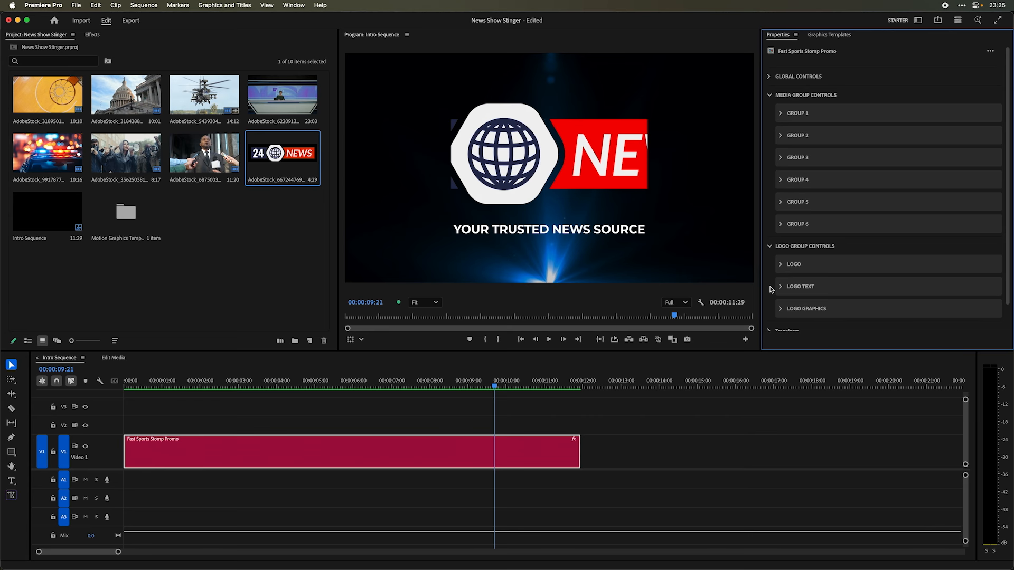
Step: Set the scale of the logo media in the logo group controls to 20%
click(781, 264)
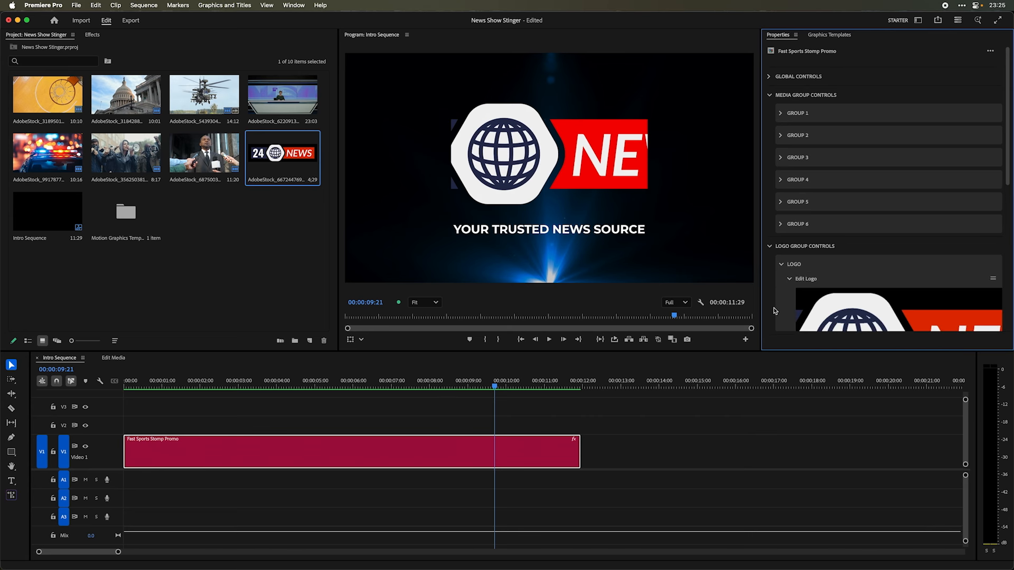
scroll(775, 311, down, 5)
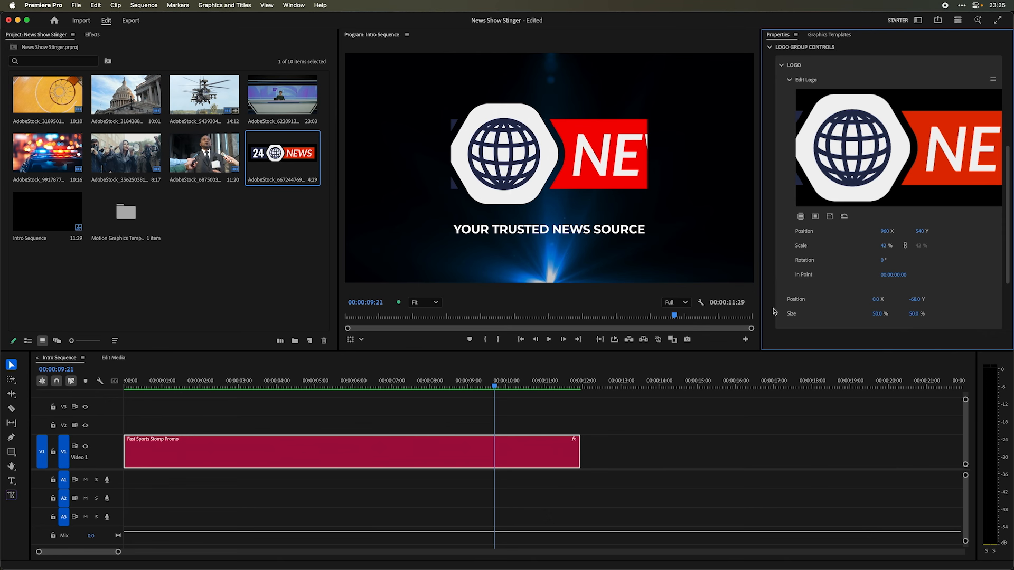
click(883, 246)
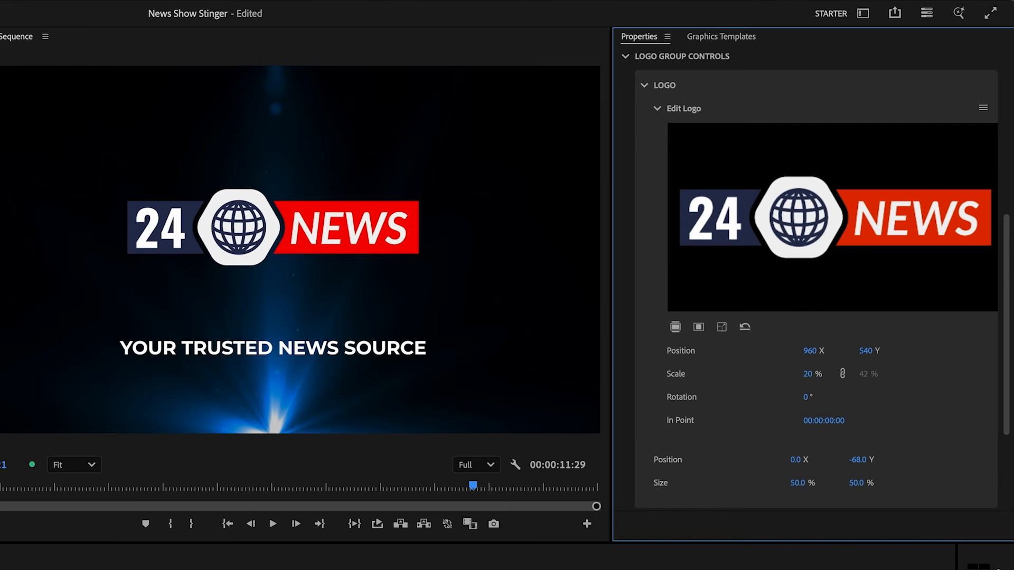
Step: Set the Y position of the logo text to 180 and play the intro sequence from the start
click(647, 87)
click(643, 395)
scroll(637, 458, down, 4)
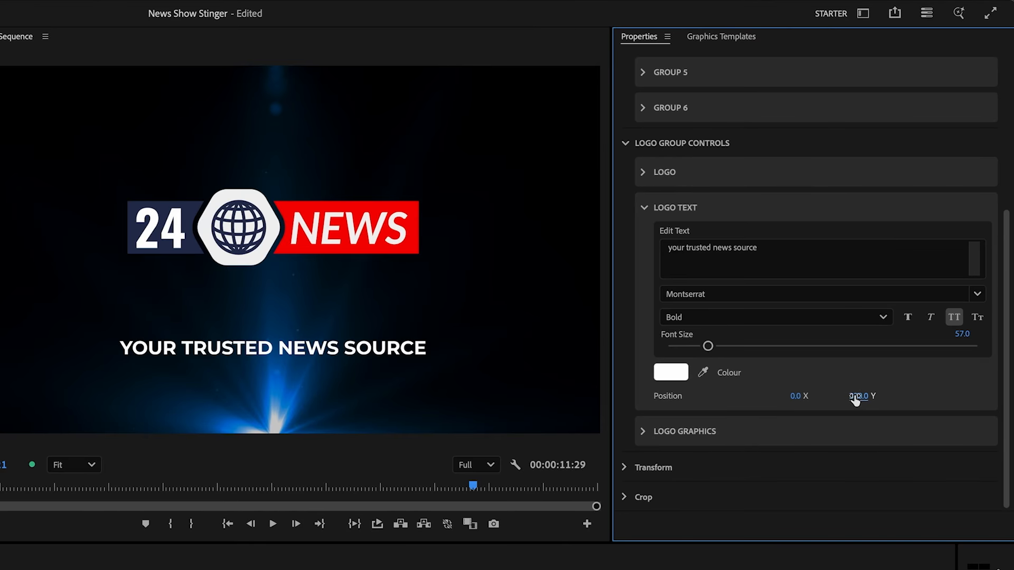
click(857, 397)
text(180)
key(Return)
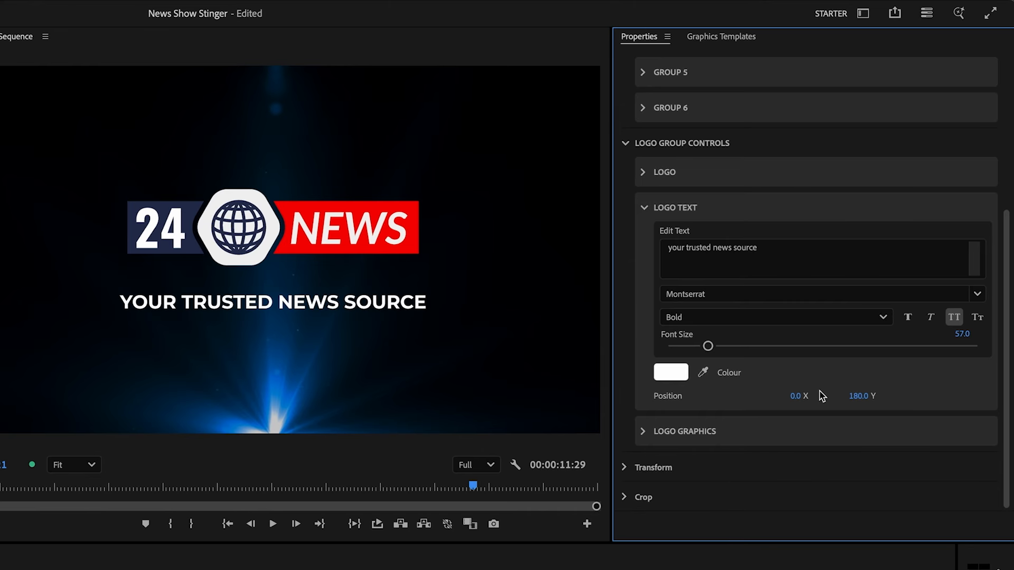
key(Home)
key(space)
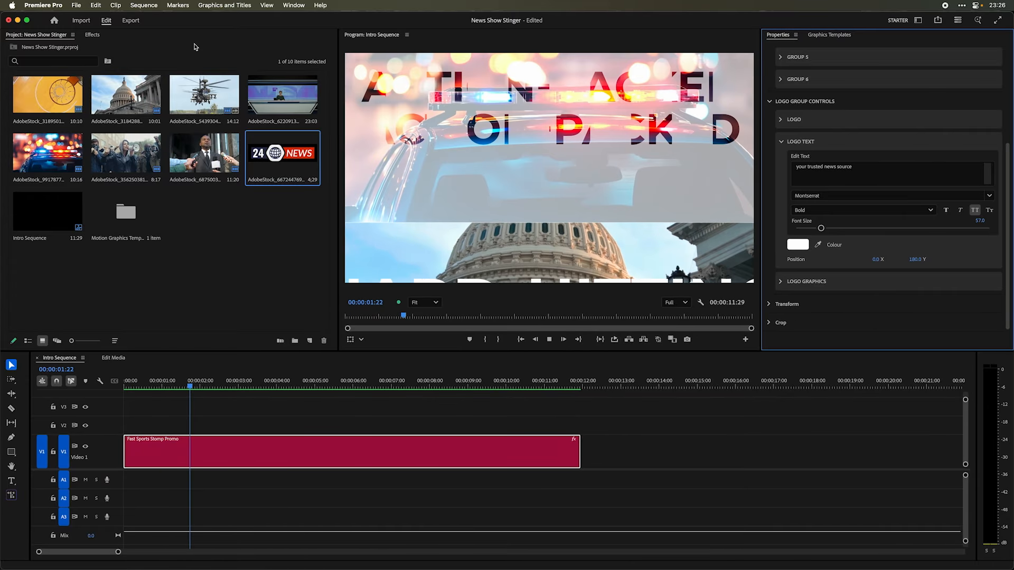